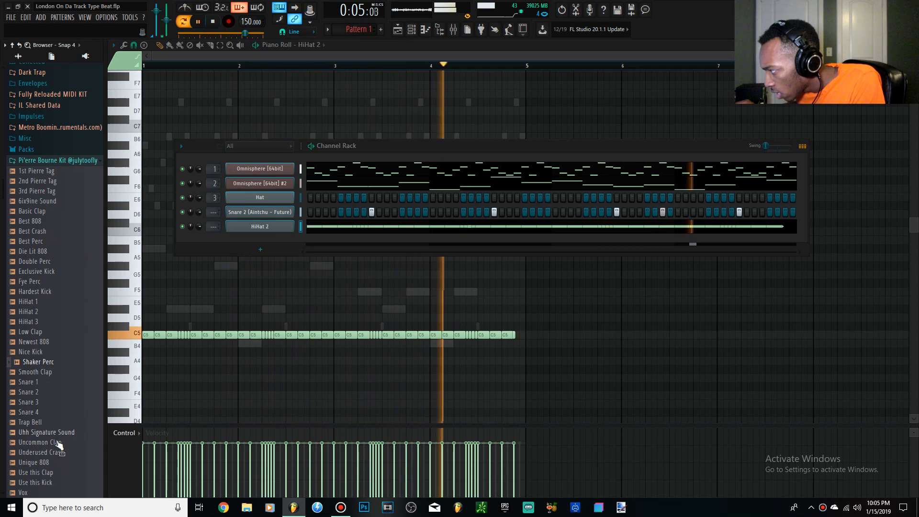
# Step: Add the Fye Perc sample as a new channel and place hits at bar 1 step 15 and bar 4 steps 3 and 15
pyautogui.moveTo(29, 281); pyautogui.dragTo(276, 236)
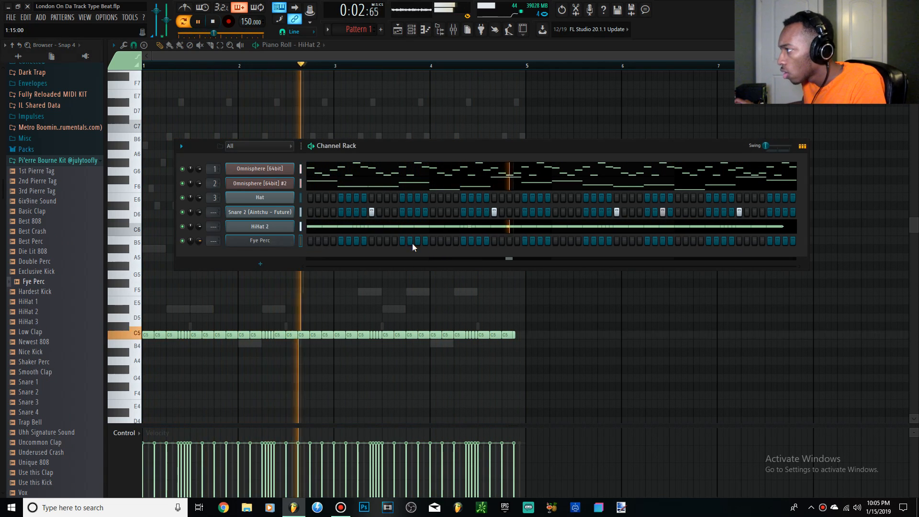
pyautogui.scroll(4, 49, 211)
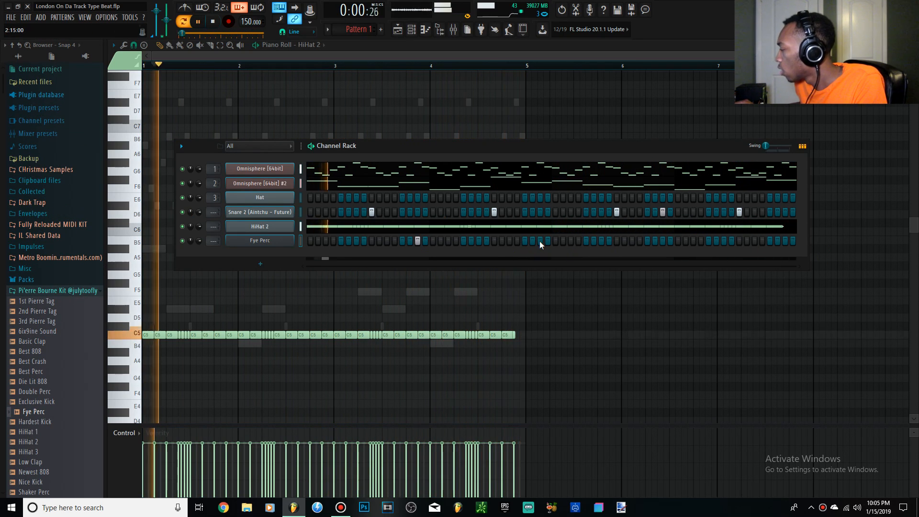
pyautogui.click(570, 242)
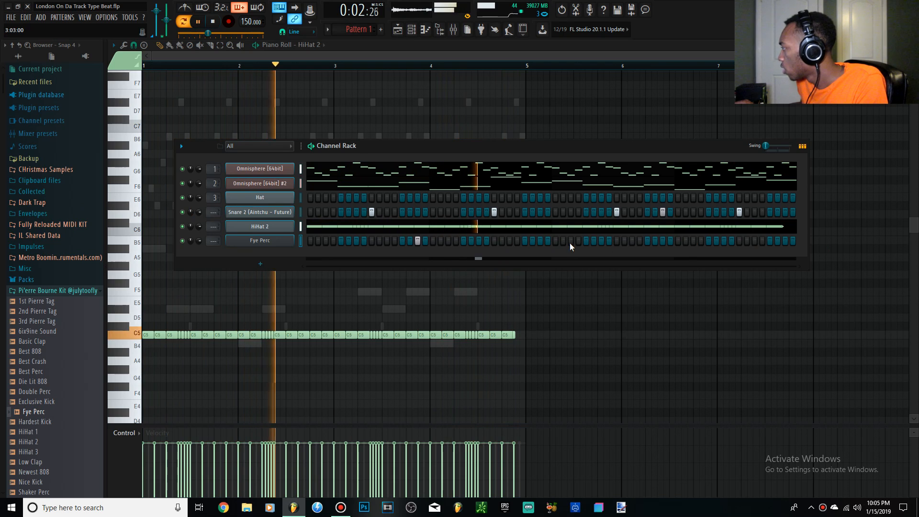
pyautogui.click(570, 240)
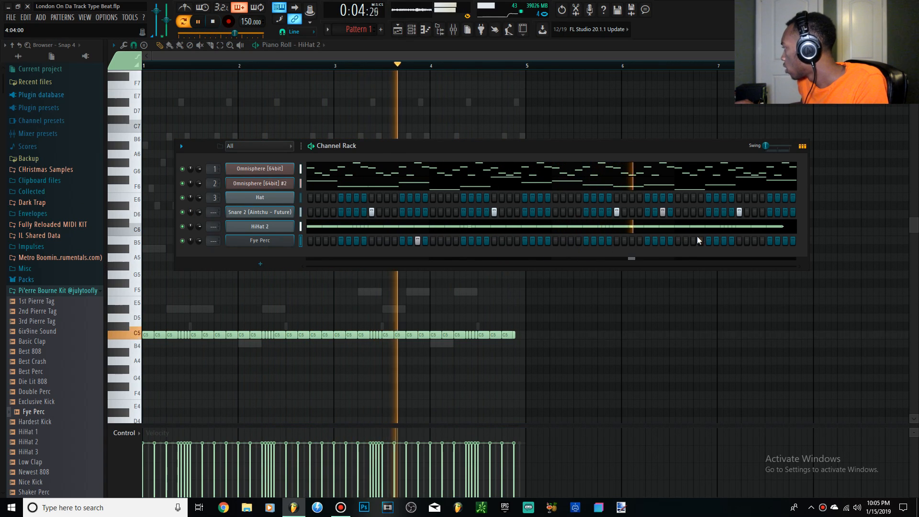
pyautogui.click(693, 241)
pyautogui.click(786, 241)
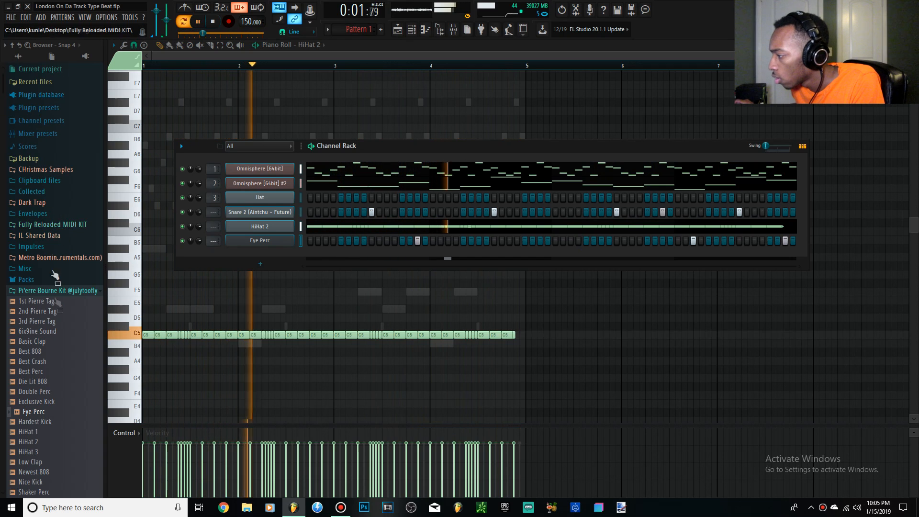
# Step: Add STCS_Ride_04 from the Dark Trap Percs folder as a channel, place a hit at bar 2 step 3 and check its sampler settings
pyautogui.scroll(-10, 55, 230)
pyautogui.scroll(10, 51, 251)
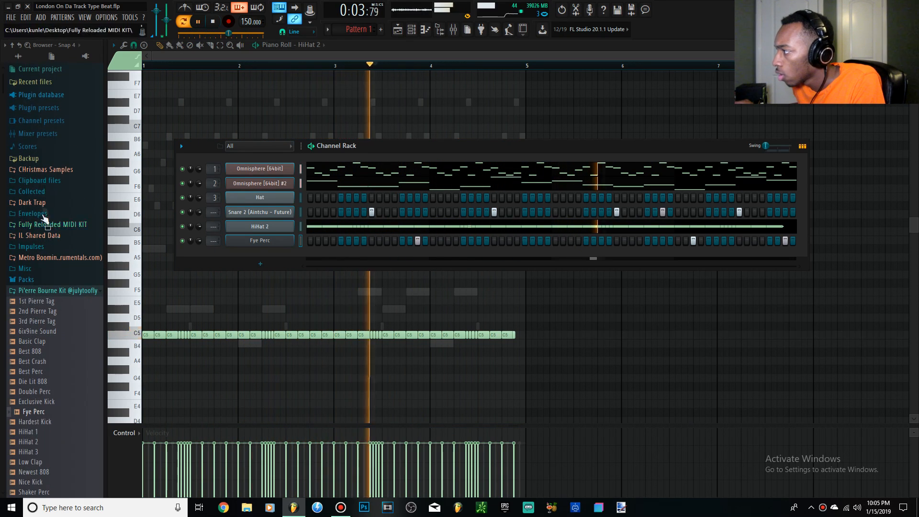
pyautogui.click(30, 203)
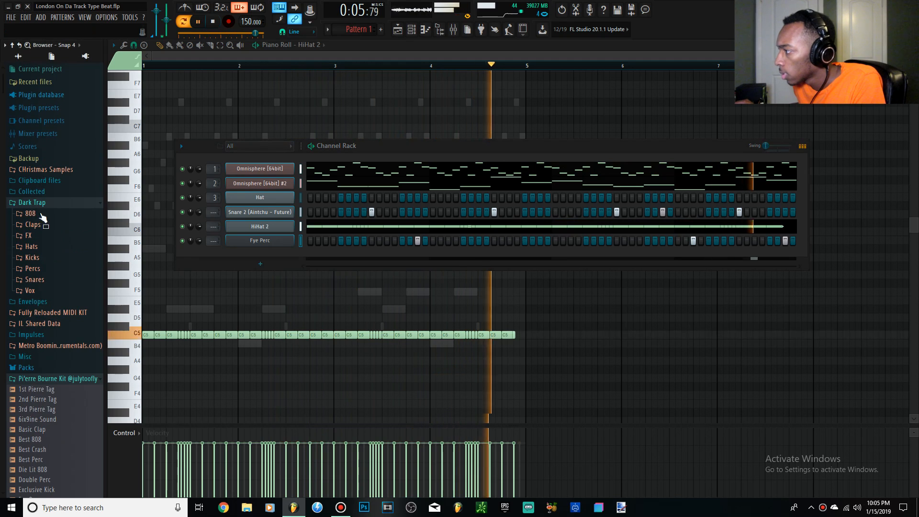
pyautogui.click(41, 267)
pyautogui.press('space')
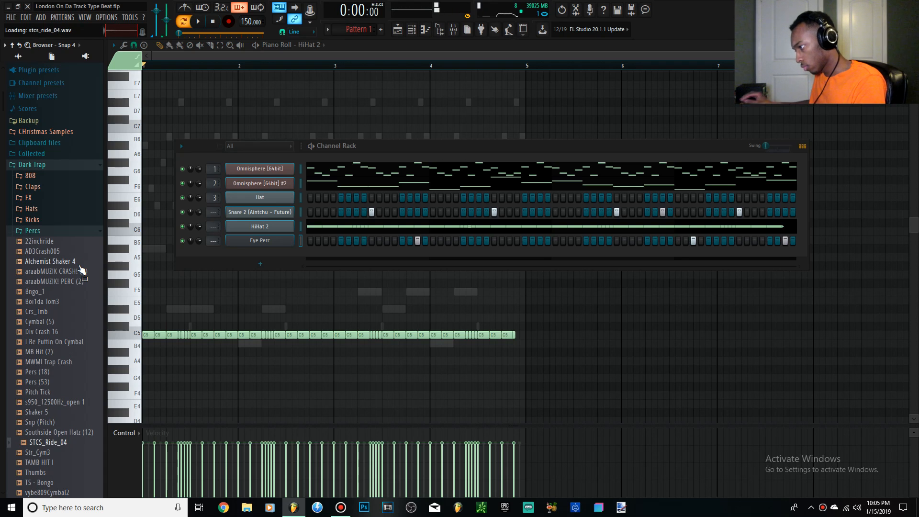
pyautogui.moveTo(52, 455); pyautogui.dragTo(395, 255)
pyautogui.press('space')
pyautogui.click(448, 254)
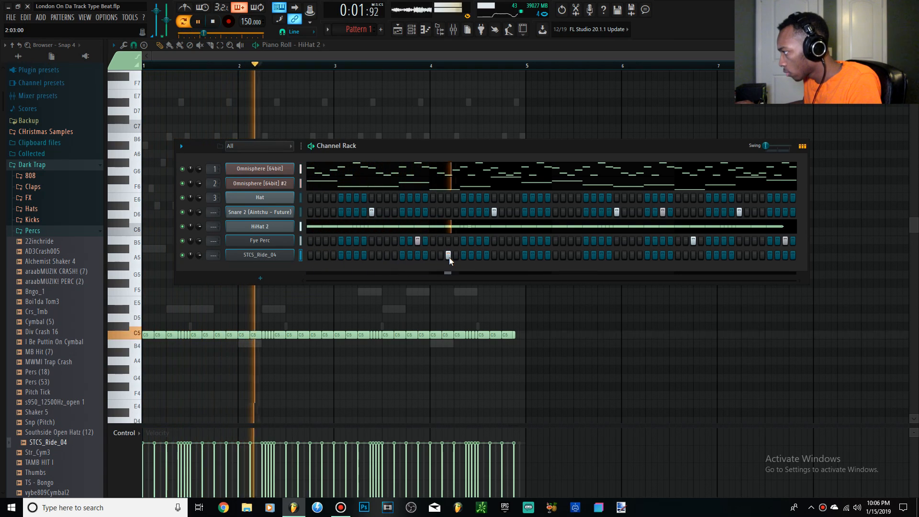
pyautogui.press('space')
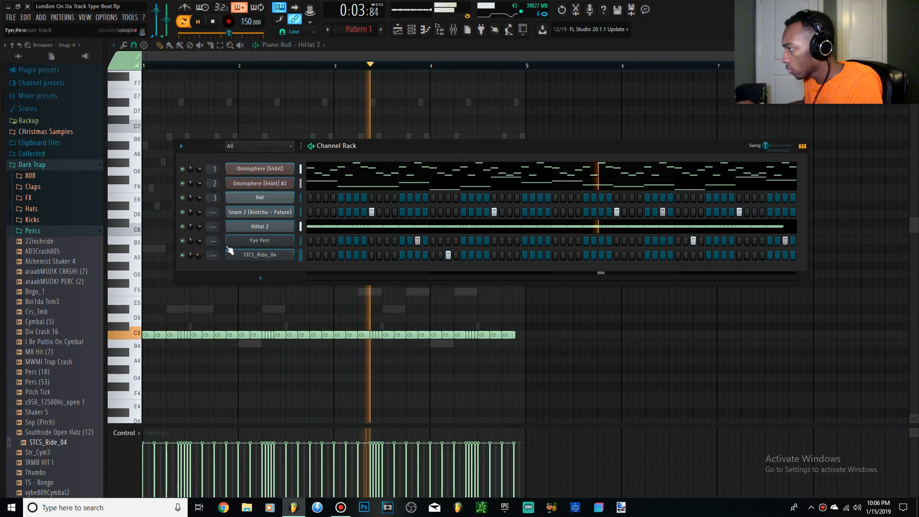
pyautogui.click(259, 255)
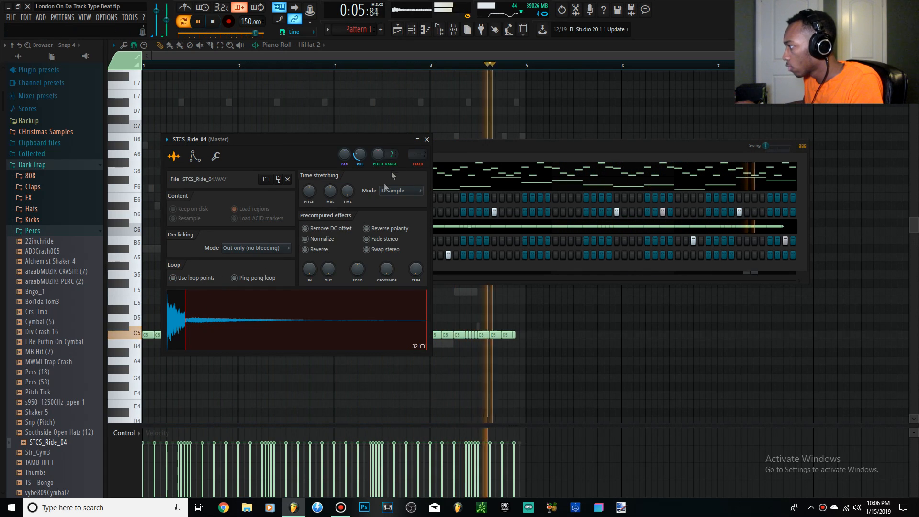
pyautogui.click(454, 150)
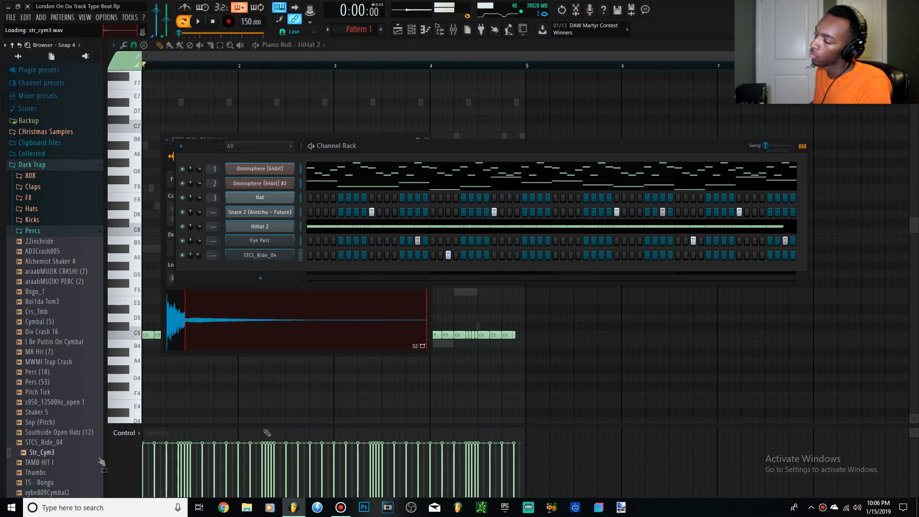
# Step: Add TM-88 Percs [Bongo 1] from the TM88 Nightmare Drum Kit as a channel and place a hit at bar 1 step 3
pyautogui.press('Down')
pyautogui.press('Down')
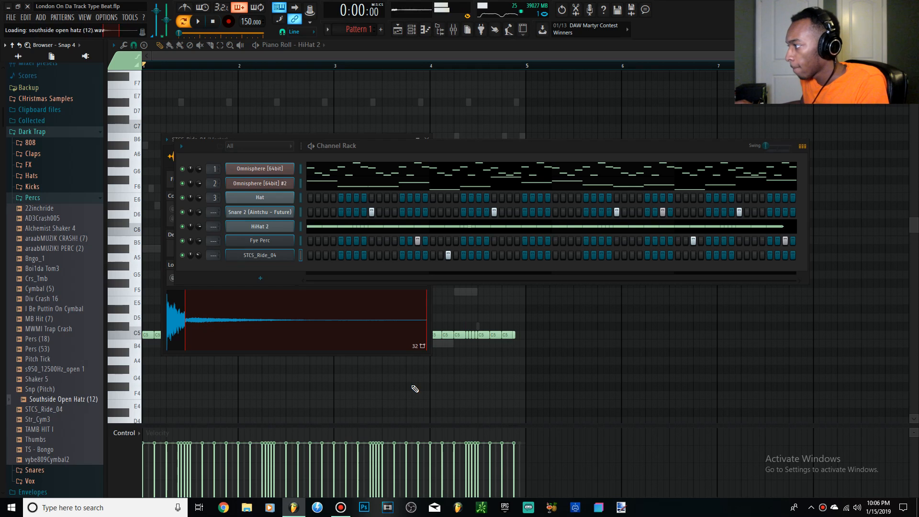
pyautogui.scroll(-15, 48, 282)
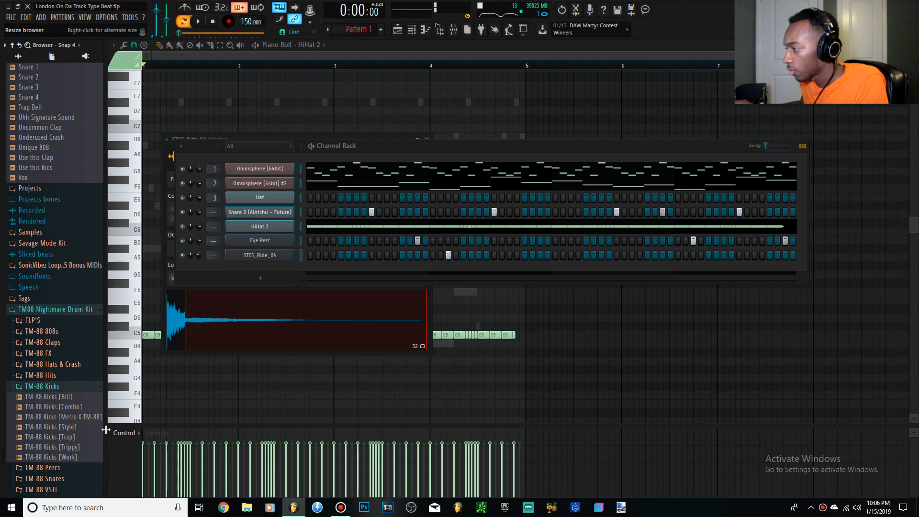
pyautogui.scroll(-2, 83, 405)
pyautogui.click(61, 426)
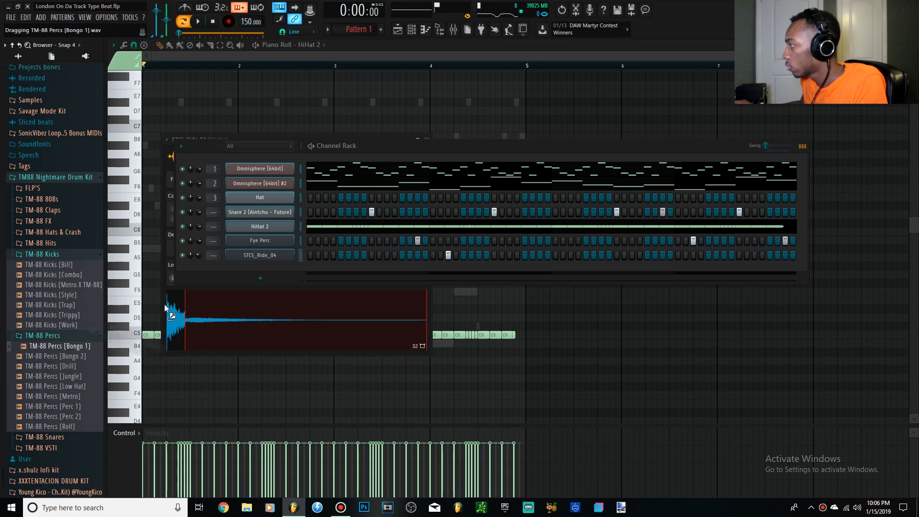
pyautogui.moveTo(244, 259); pyautogui.dragTo(288, 268)
pyautogui.click(326, 269)
pyautogui.press('space')
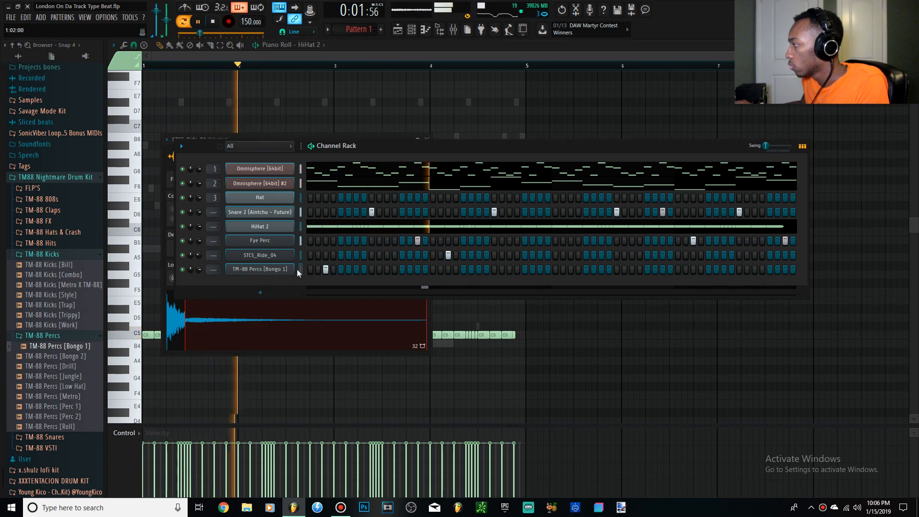
# Step: Delete the STCS_Ride_04 channel and listen to the pattern without it
pyautogui.rightClick(290, 254)
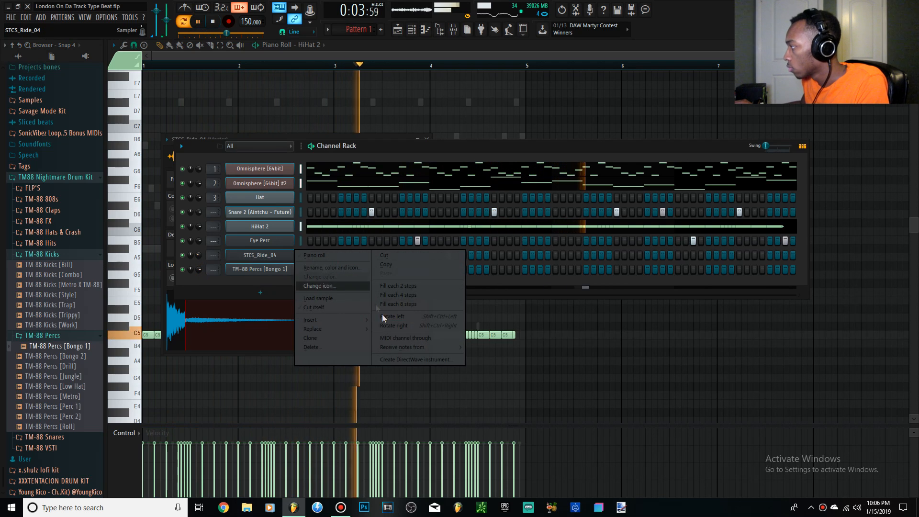
pyautogui.click(307, 348)
pyautogui.click(507, 278)
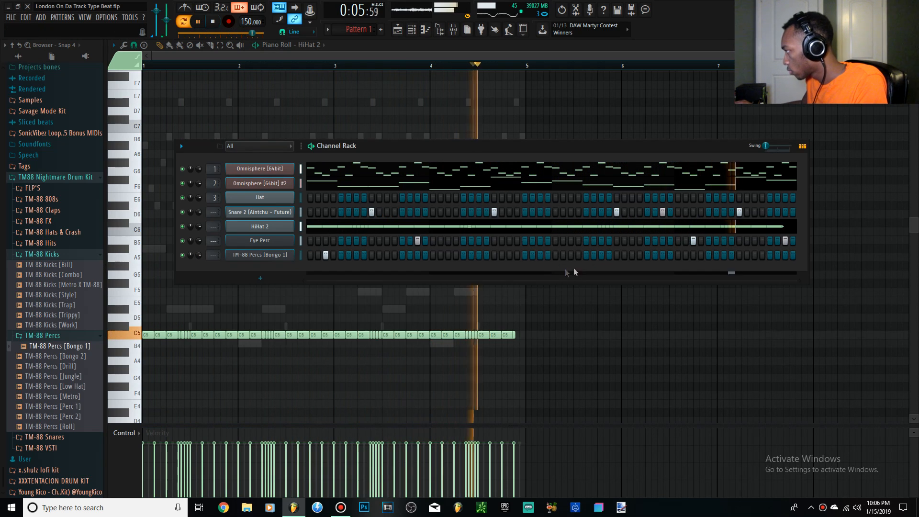
pyautogui.press('space')
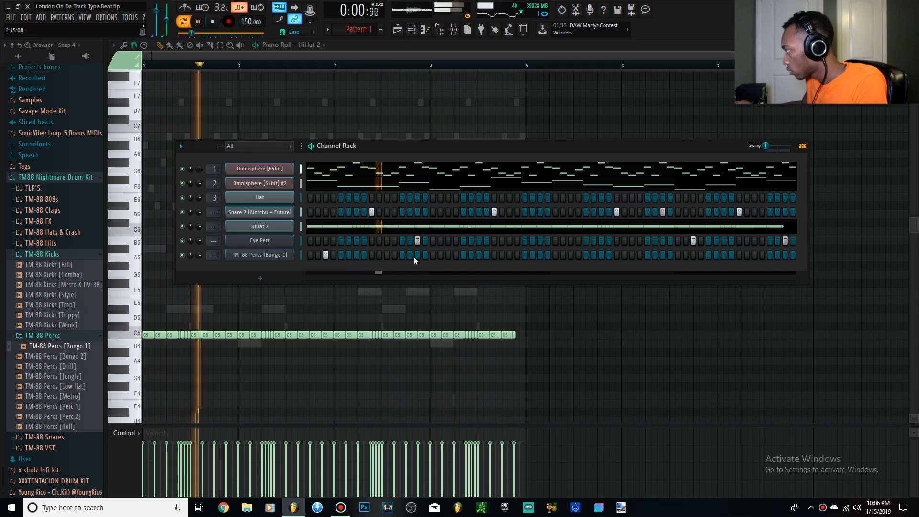
pyautogui.press('space')
pyautogui.press('space')
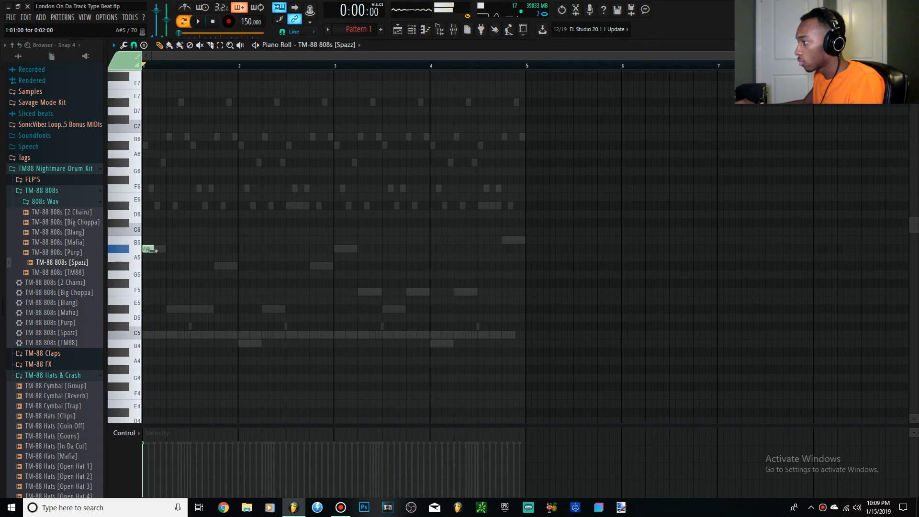
# Step: Place an A#5 note at the start of bar 1 for TM-88 808s [Spazz] and transpose it up two octaves to A#7
pyautogui.moveTo(151, 249); pyautogui.dragTo(154, 249)
pyautogui.press('space')
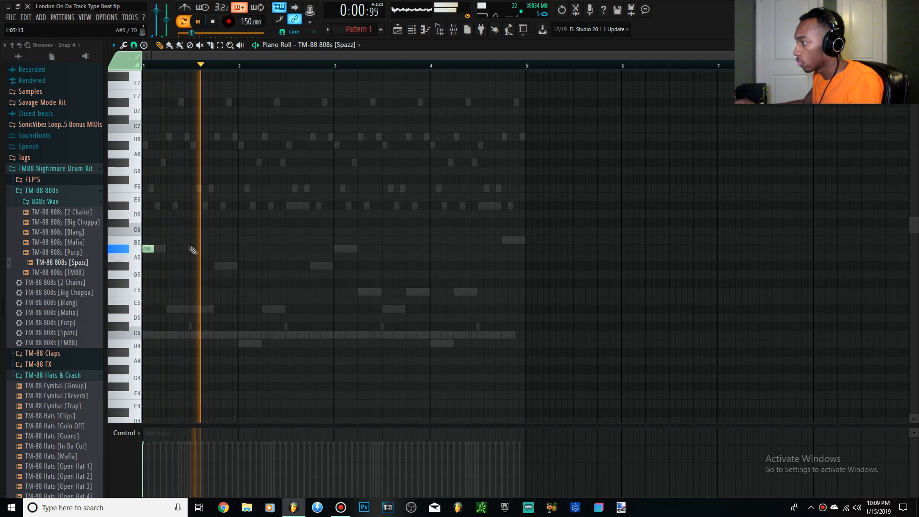
pyautogui.press('space')
pyautogui.click(196, 249)
pyautogui.rightClick(197, 249)
pyautogui.hotkey('ctrl', 'Up')
pyautogui.hotkey('ctrl', 'Up')
pyautogui.press('space')
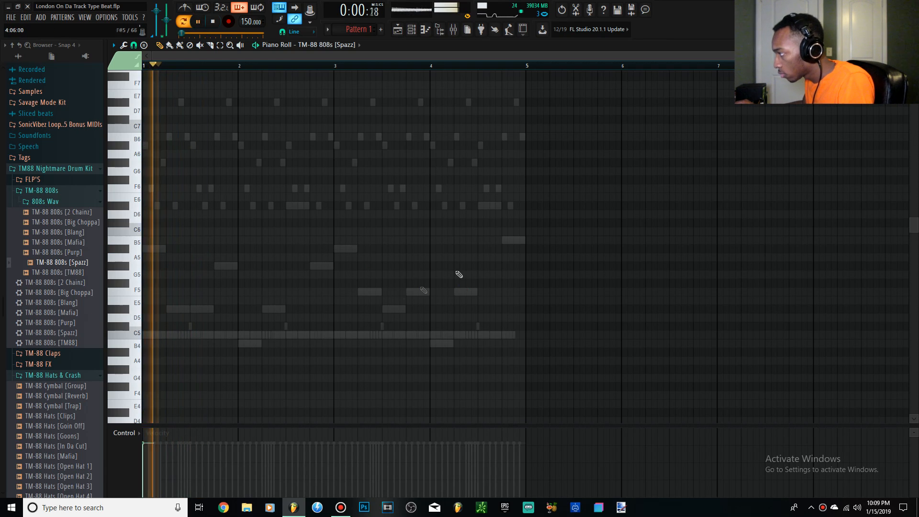
pyautogui.scroll(9, 455, 284)
pyautogui.press('space')
# Step: Try an A#7 note and a lower pitch at 1:09 as the second 808 hit
pyautogui.click(191, 269)
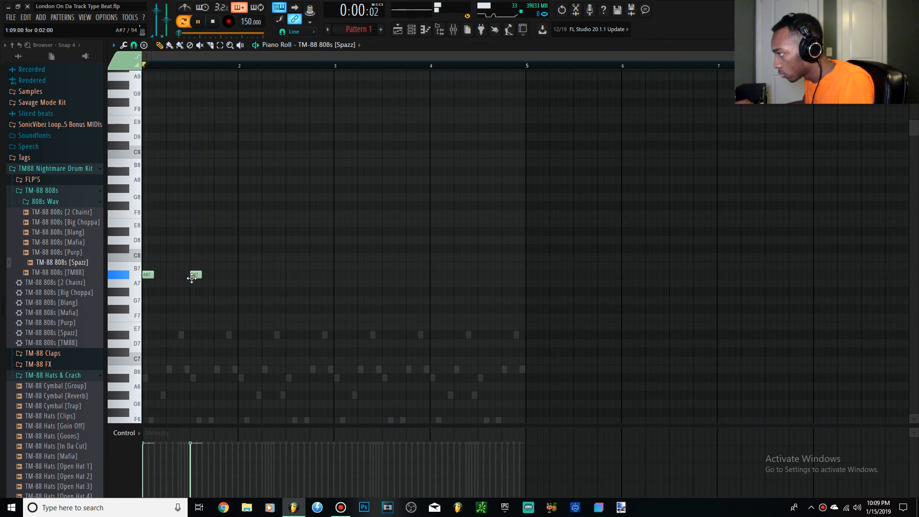
pyautogui.press('space')
pyautogui.moveTo(194, 301); pyautogui.dragTo(197, 309)
pyautogui.rightClick(199, 309)
pyautogui.press('space')
pyautogui.press('space')
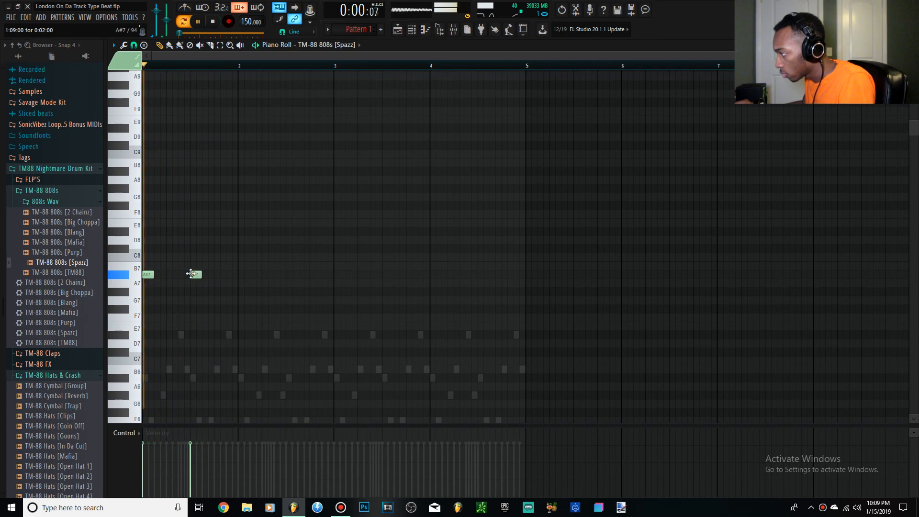
# Step: Replace the second 808 note with a D#7 note positioned at 1:09 and check it in playback
pyautogui.moveTo(191, 273); pyautogui.dragTo(197, 273)
pyautogui.press('space')
pyautogui.click(197, 291)
pyautogui.moveTo(192, 318); pyautogui.dragTo(187, 335)
pyautogui.press('space')
pyautogui.rightClick(201, 292)
pyautogui.rightClick(202, 274)
pyautogui.press('space')
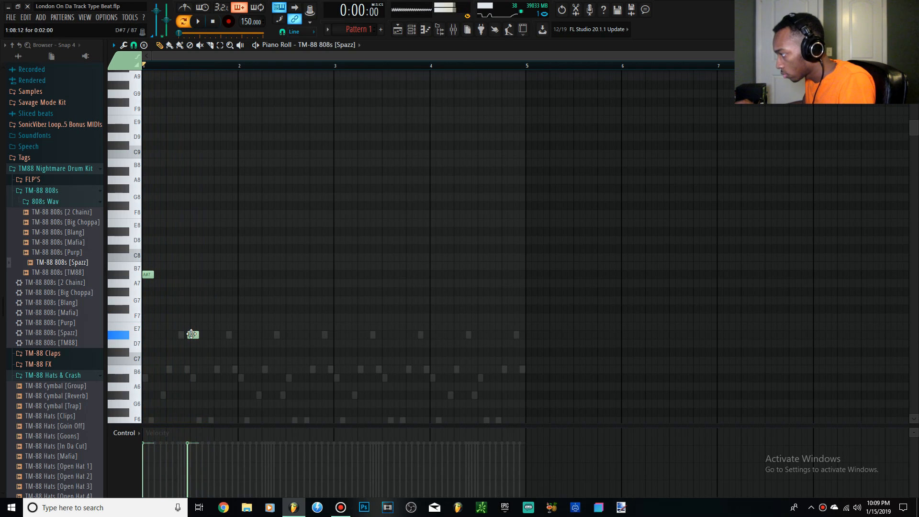
pyautogui.moveTo(197, 334); pyautogui.dragTo(194, 334)
pyautogui.press('space')
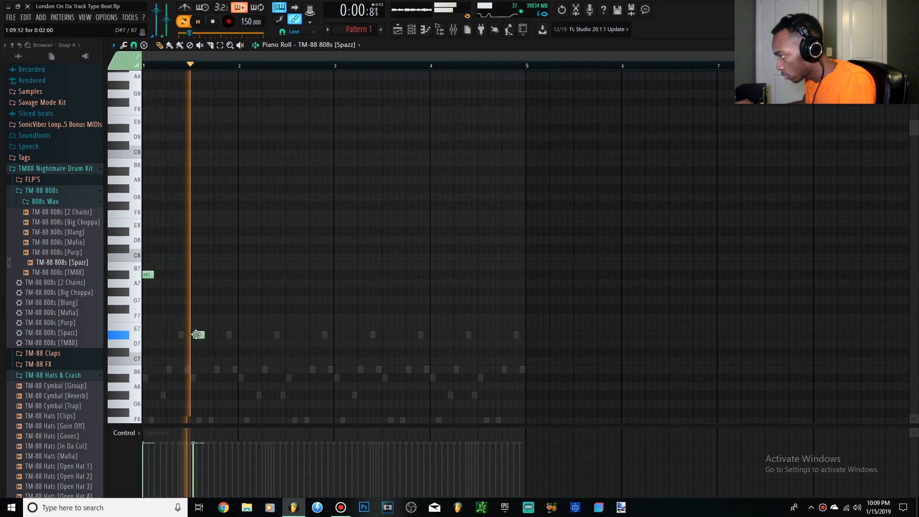
pyautogui.press('space')
# Step: Add D#7 notes to the 808 line at 1:13 and around 2:03, and listen back
pyautogui.click(220, 334)
pyautogui.press('space')
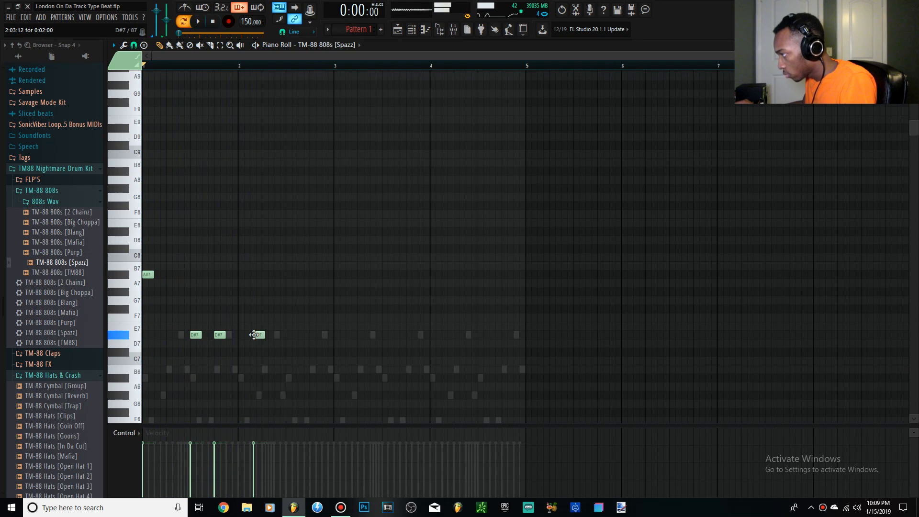
pyautogui.press('space')
pyautogui.press('space')
# Step: Place two back-to-back B6 notes at 2:05 and 2:07 in the 808 line, removing the D#7 note at 2:03
pyautogui.click(271, 367)
pyautogui.press('space')
pyautogui.press('space')
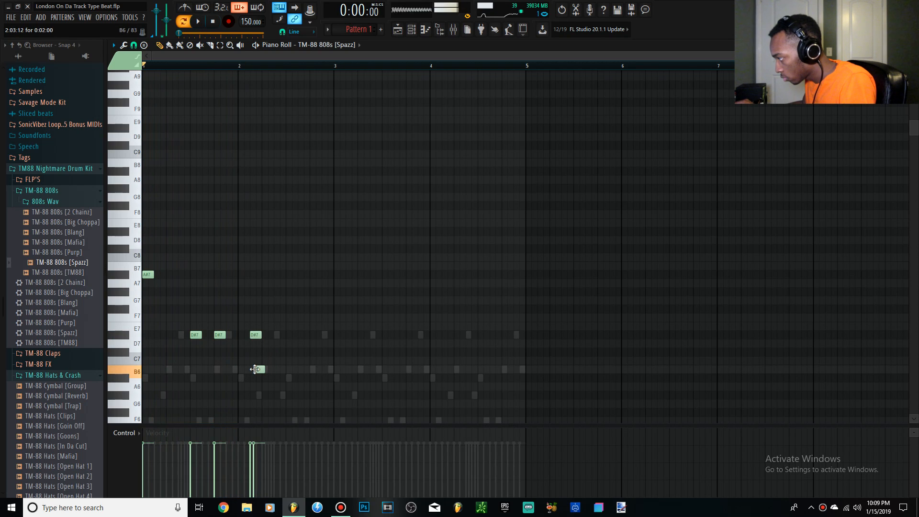
pyautogui.moveTo(255, 369); pyautogui.dragTo(263, 369)
pyautogui.press('space')
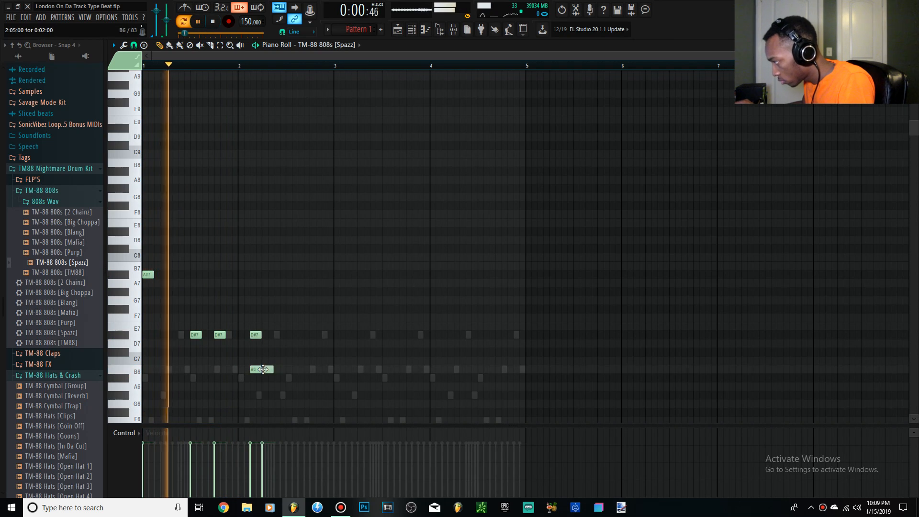
pyautogui.rightClick(256, 334)
pyautogui.press('space')
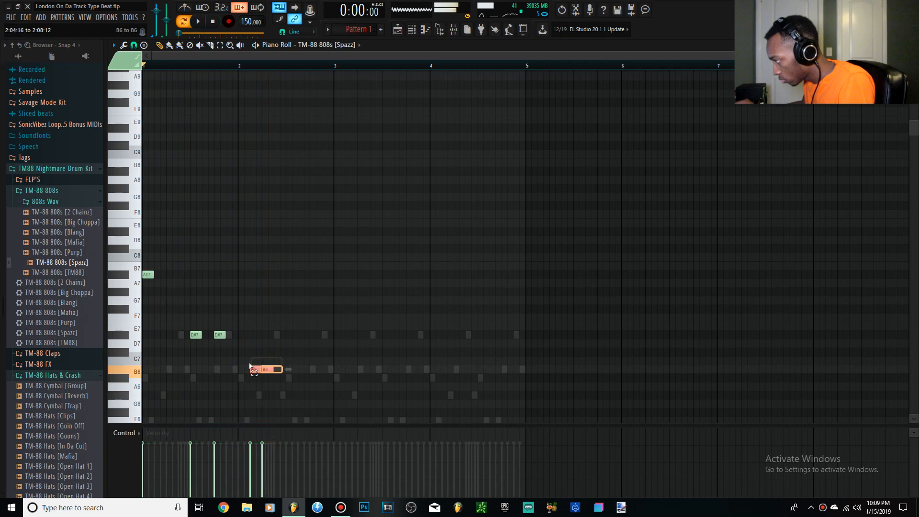
pyautogui.moveTo(252, 369); pyautogui.dragTo(265, 369)
pyautogui.press('space')
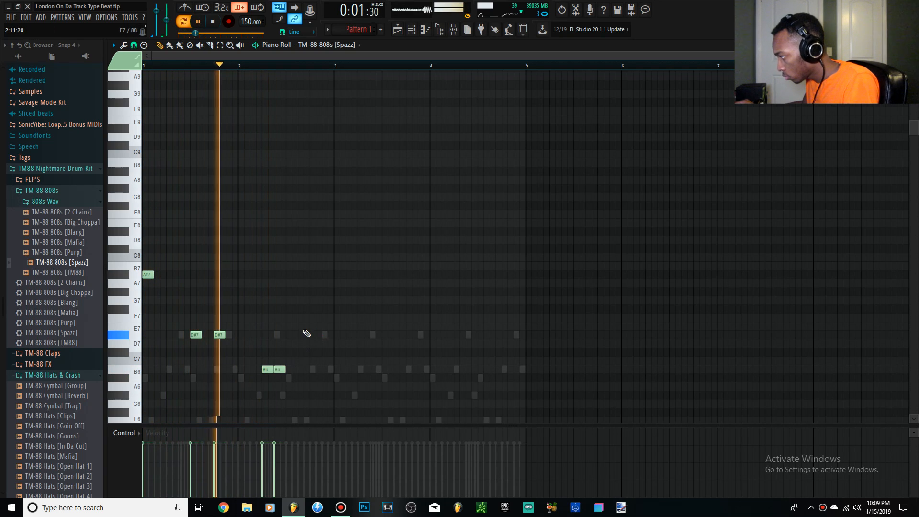
# Step: Add a D#7 note at 2:11 and duplicate the two-bar 808 phrase starting at bar 3
pyautogui.click(306, 335)
pyautogui.press('space')
pyautogui.press('space')
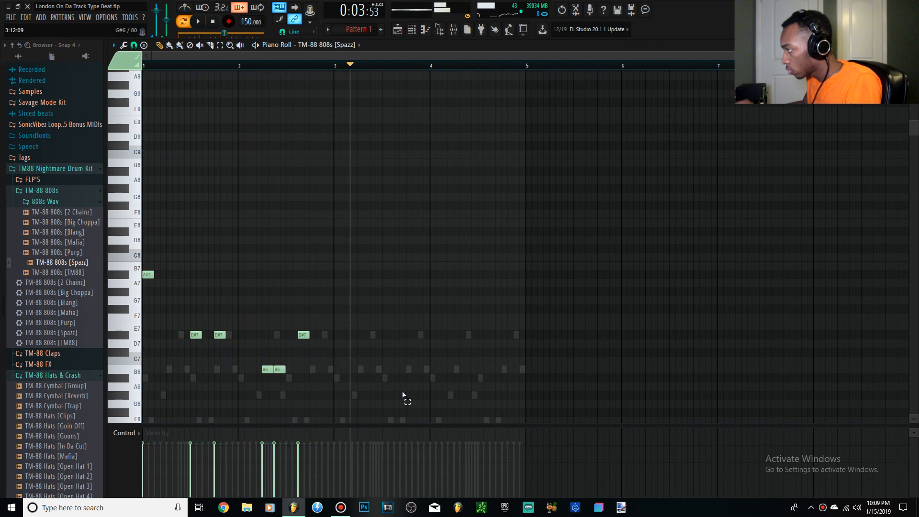
pyautogui.moveTo(404, 395); pyautogui.dragTo(143, 184)
pyautogui.moveTo(148, 274); pyautogui.dragTo(336, 280)
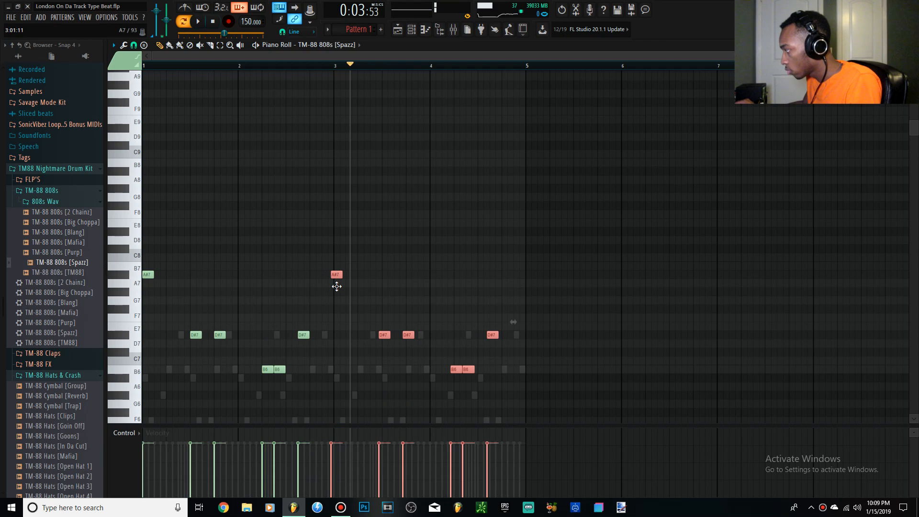
# Step: Select all 808 notes and transpose them down two octaves
pyautogui.hotkey('ctrl', 'a')
pyautogui.scroll(1, 561, 369)
pyautogui.press('space')
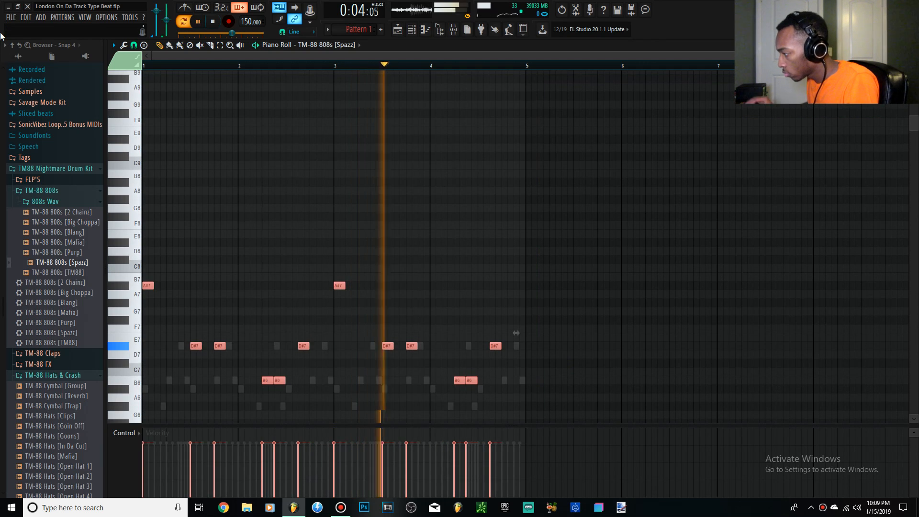
pyautogui.scroll(-3, 445, 82)
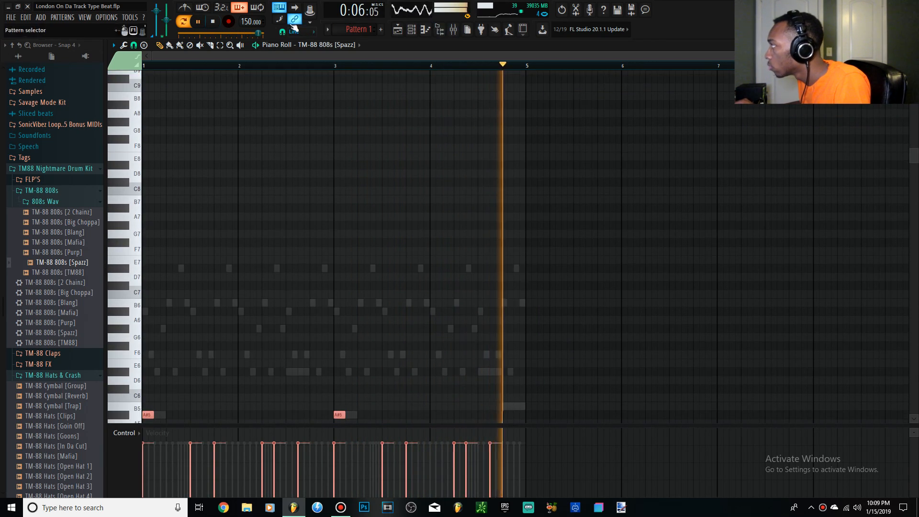
# Step: Set the TM-88 808s [Spazz] channel to cut itself, play the pattern and reopen the channel's piano roll
pyautogui.click(413, 32)
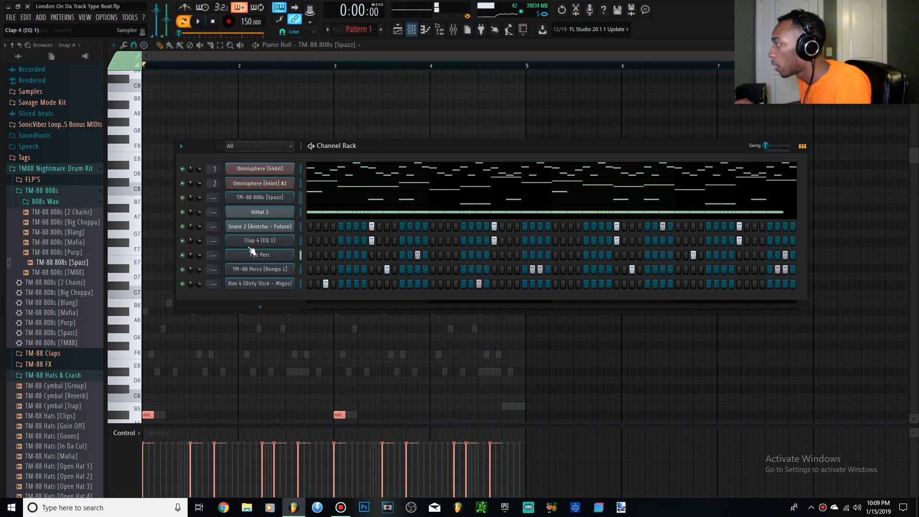
pyautogui.rightClick(258, 199)
pyautogui.click(338, 249)
pyautogui.press('space')
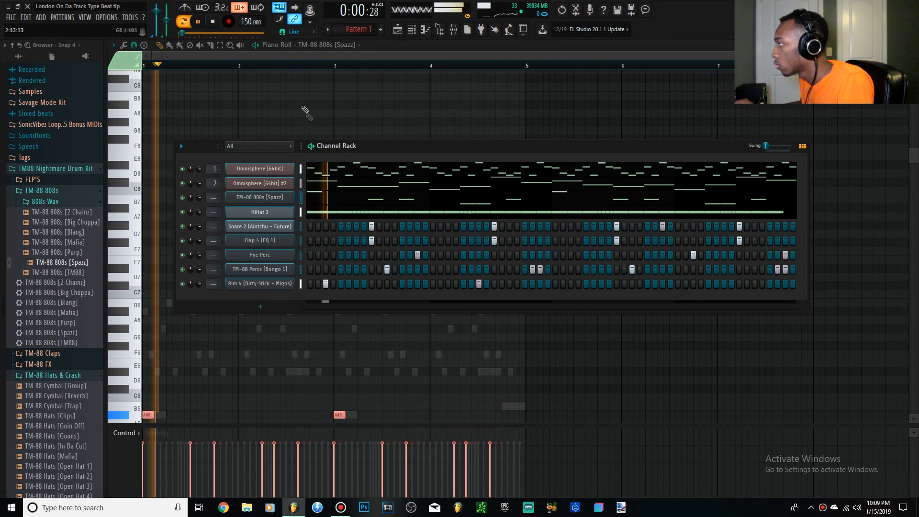
pyautogui.click(408, 199)
pyautogui.click(408, 199)
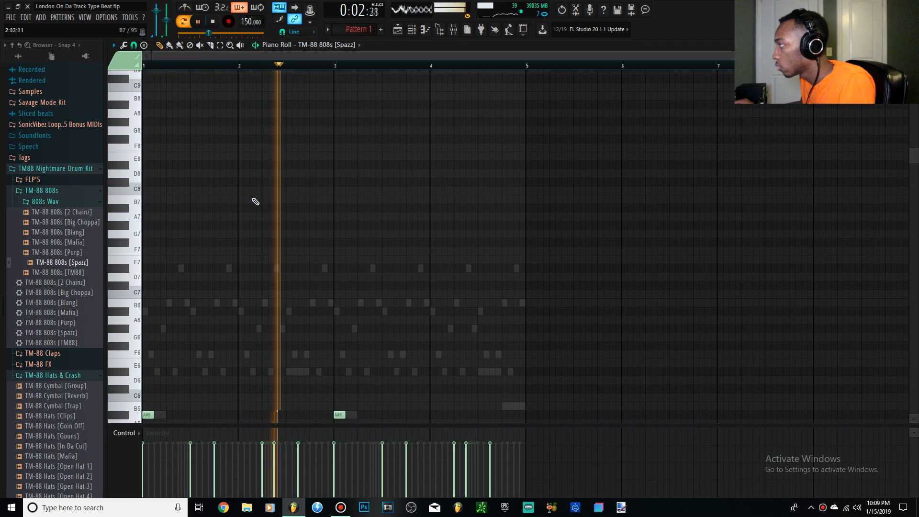
pyautogui.press('space')
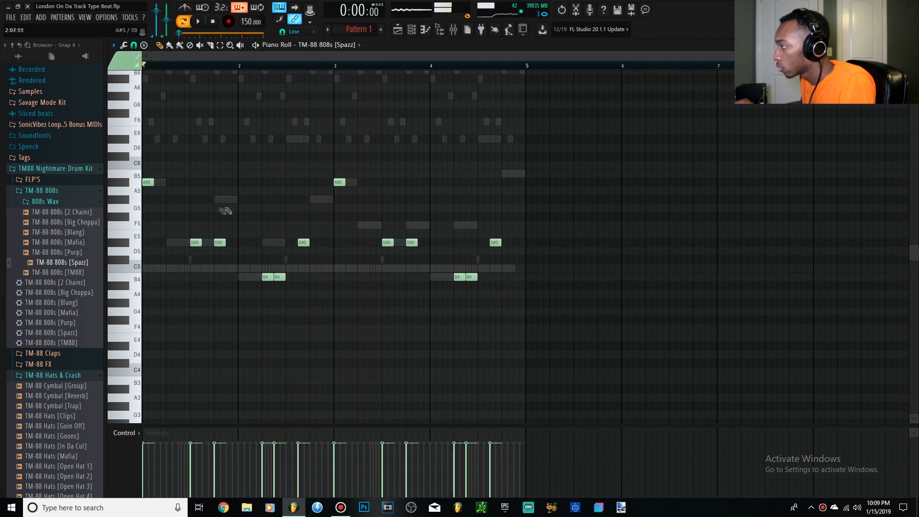